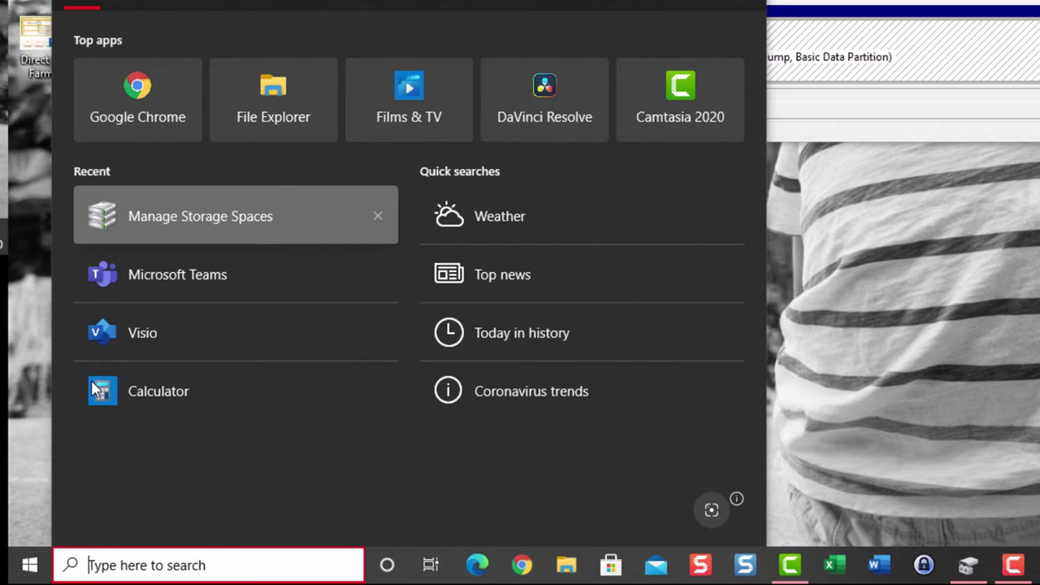
Step: Search the Start menu for 'stora' to find Manage Storage Spaces
type("stora")
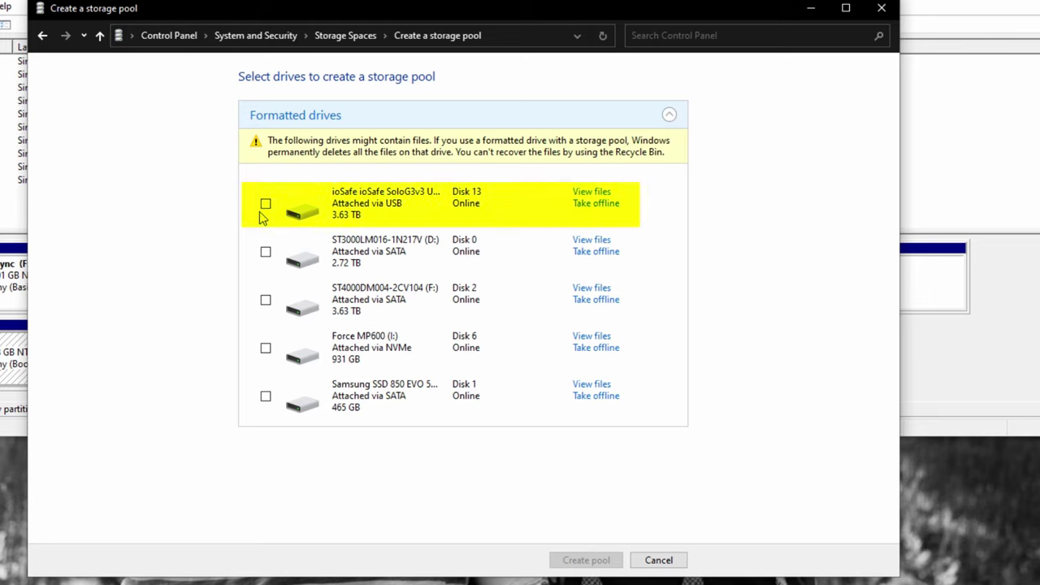
Step: Create a pool from the two 3.63 TB drives, ioSafe and Disk 2
left_click(266, 203)
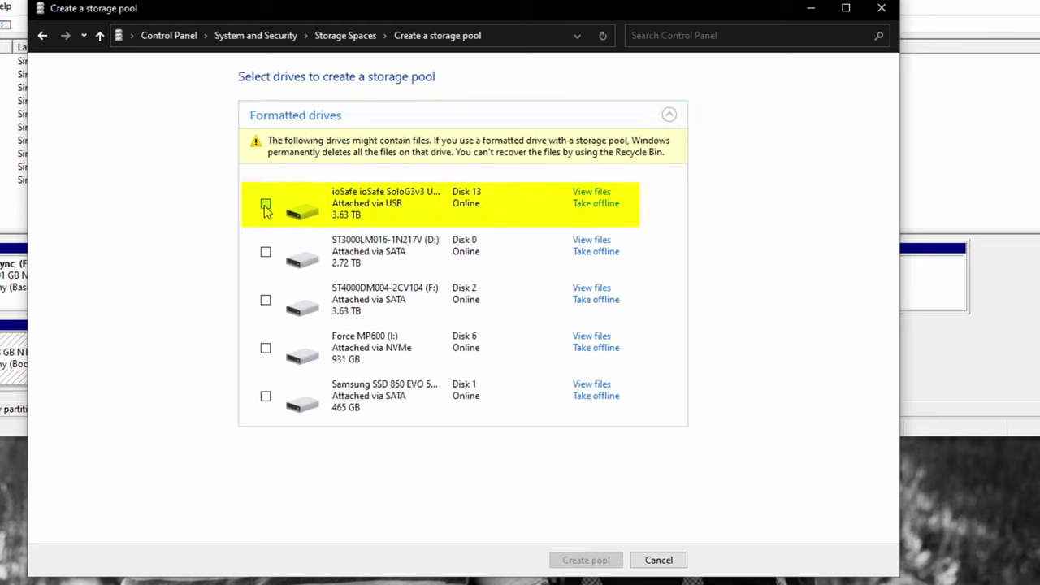
left_click(266, 300)
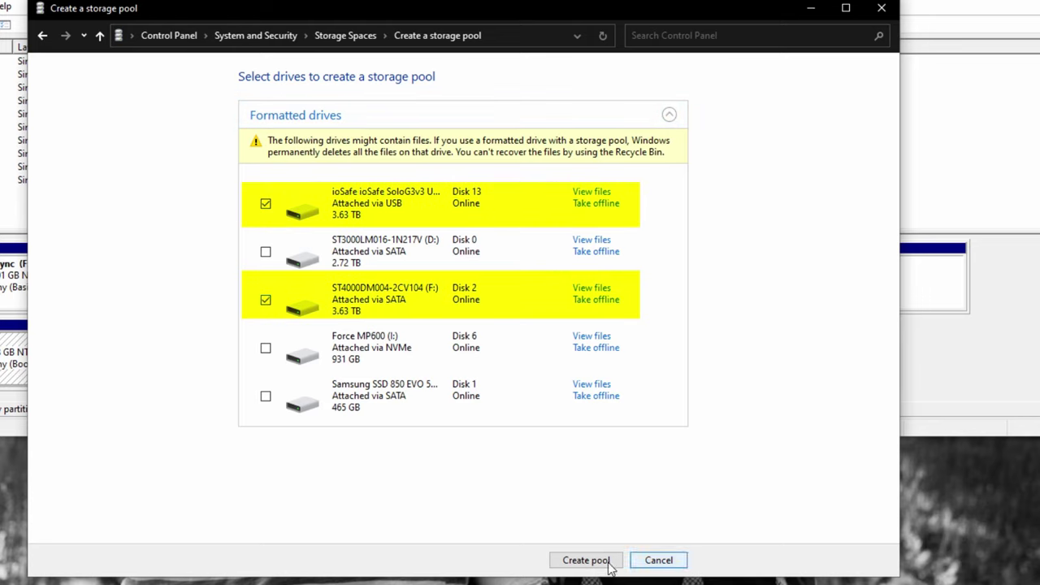
left_click(585, 559)
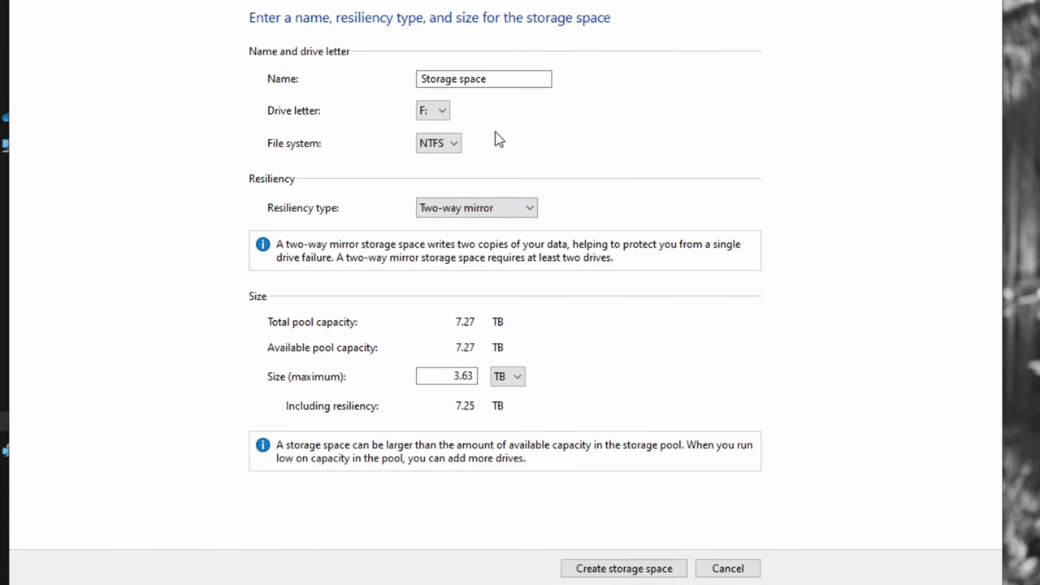
Step: Rename the new storage space to 'Backup'
left_click(501, 78)
key("ctrl+a")
key("BackSpace")
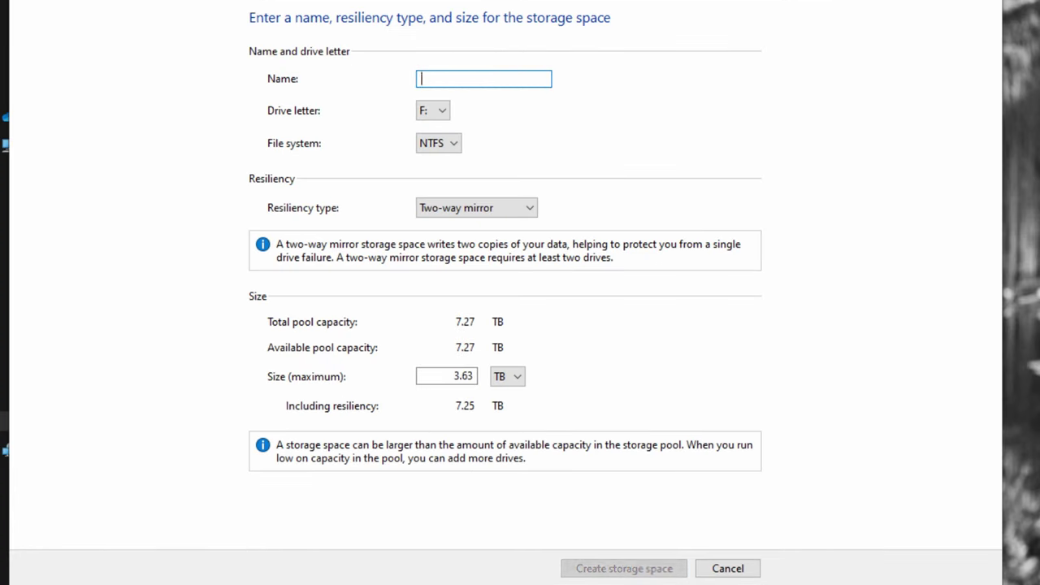
type("Backup")
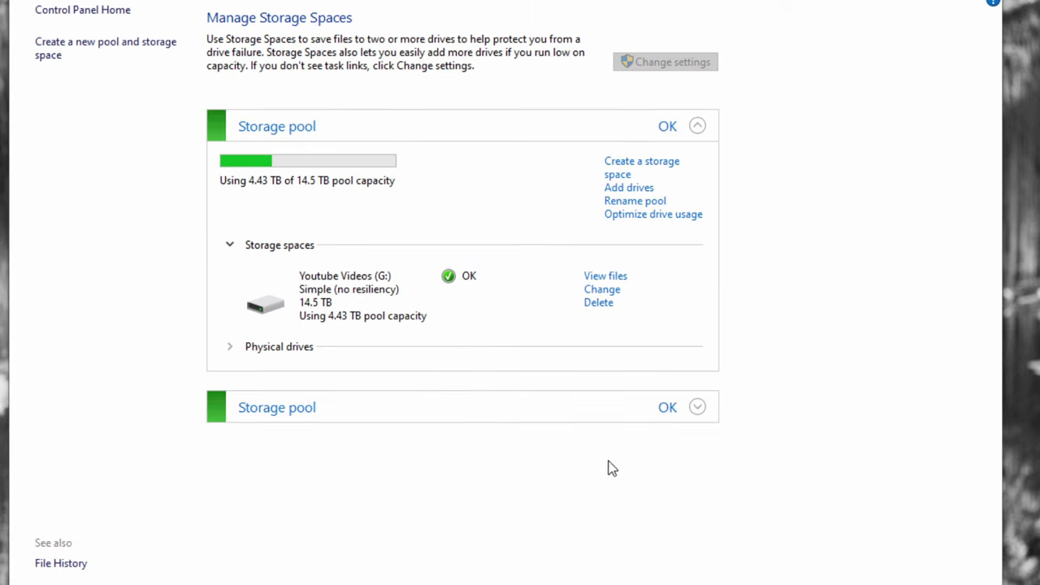
Step: Expand the second pool and its Physical drives list to view Backup (F:)
left_click(665, 412)
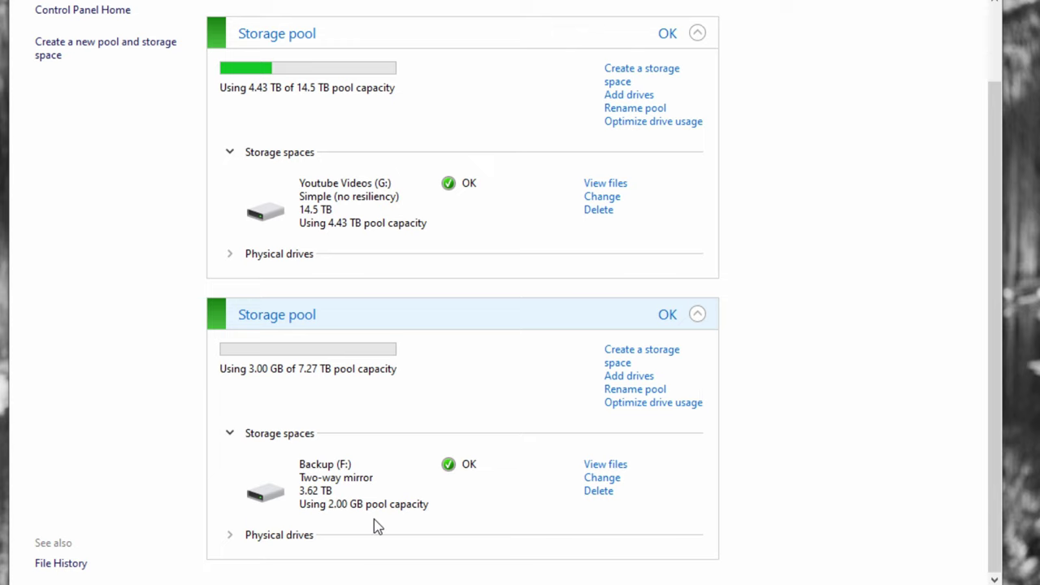
left_click(305, 536)
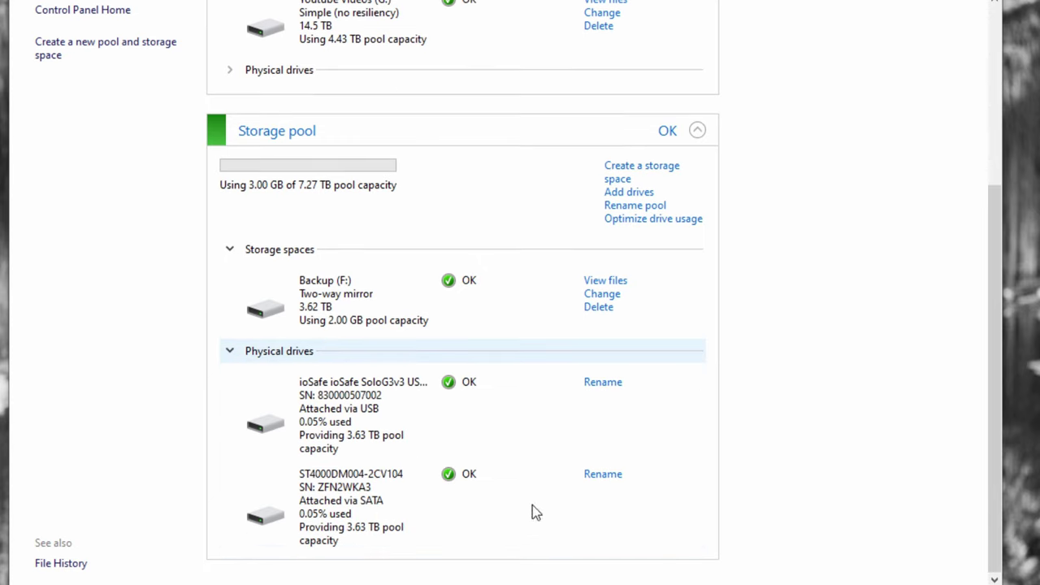
scroll(355, 374, "up", 1)
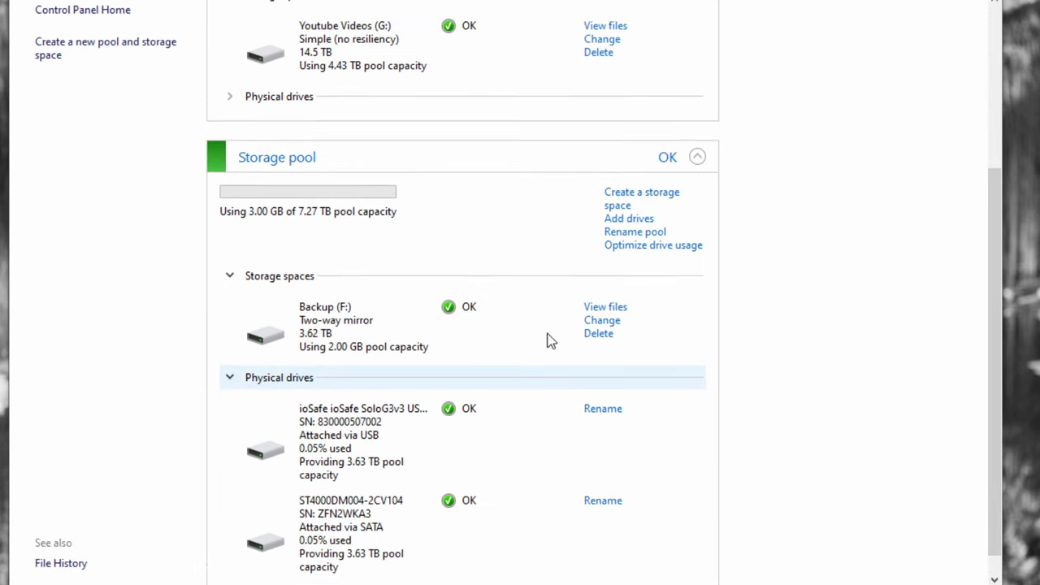
scroll(611, 337, "down", 1)
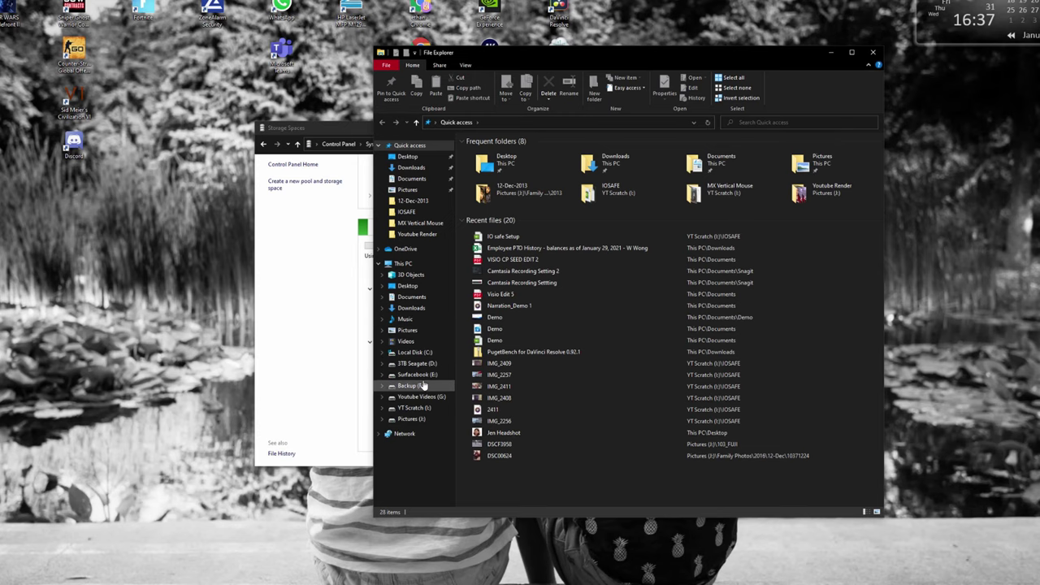
Step: Check the Backup (F:) drive's properties, then move its window up
left_click(421, 387)
right_click(422, 387)
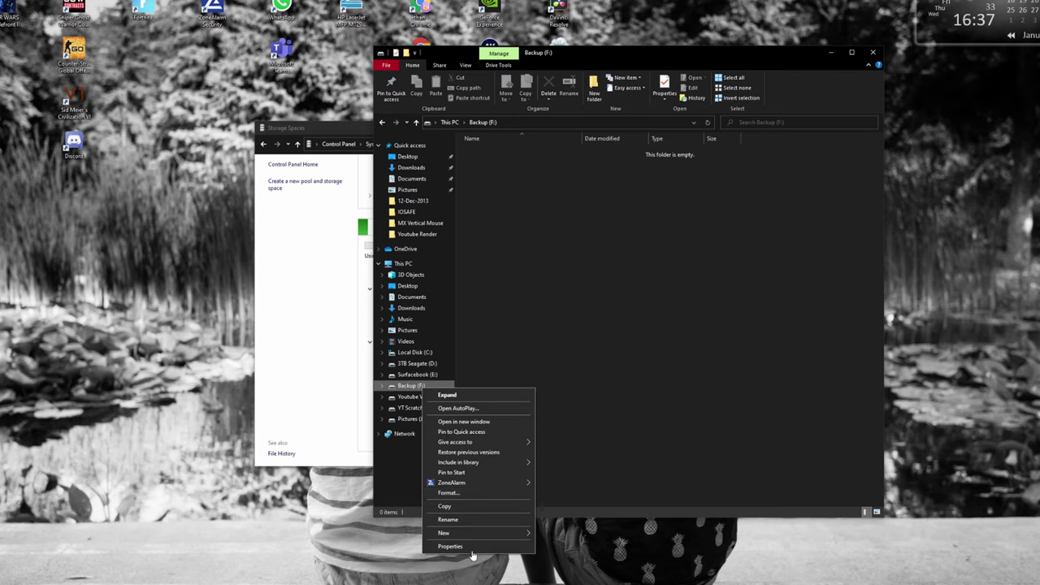
left_click(478, 546)
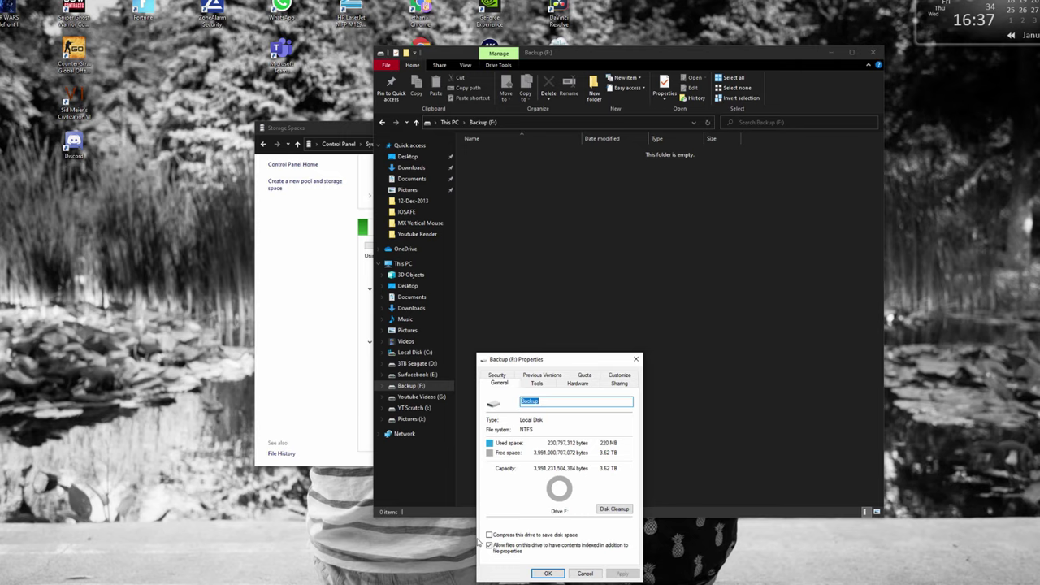
left_click(635, 359)
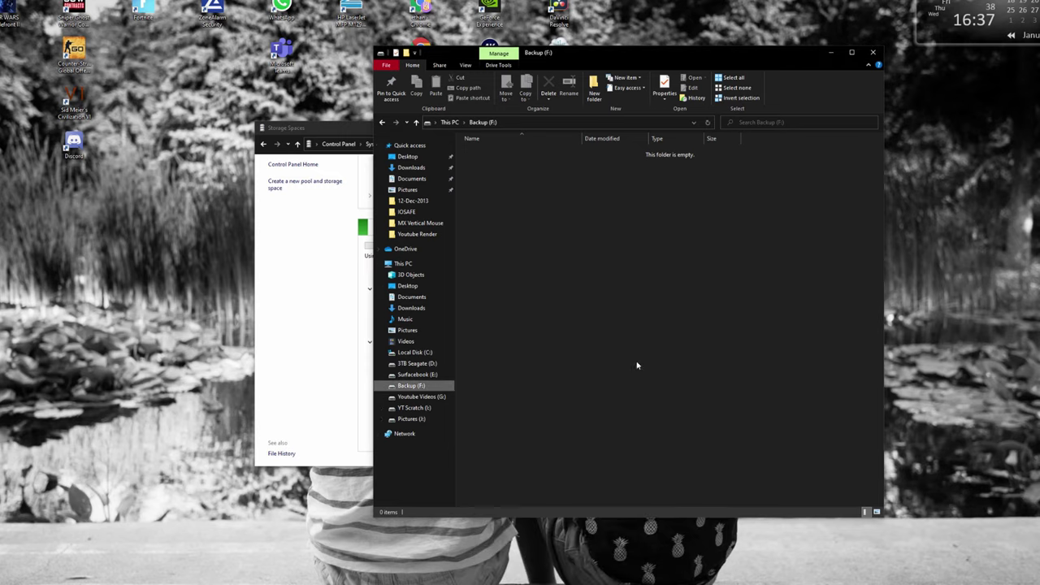
left_click_drag(629, 57, 650, 6)
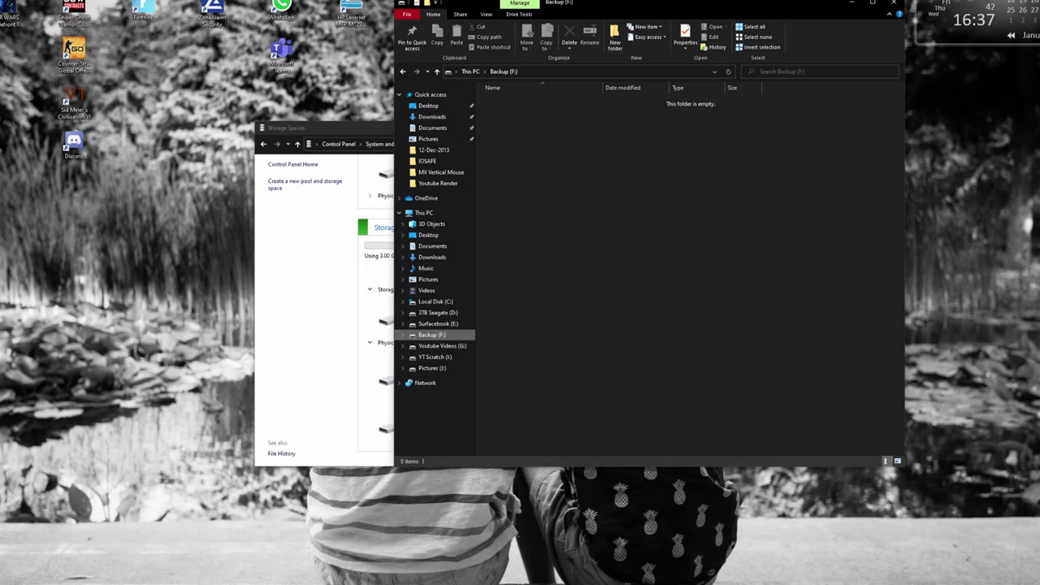
Step: Open a second File Explorer window and snap both windows side by side
right_click(203, 584)
left_click(204, 556)
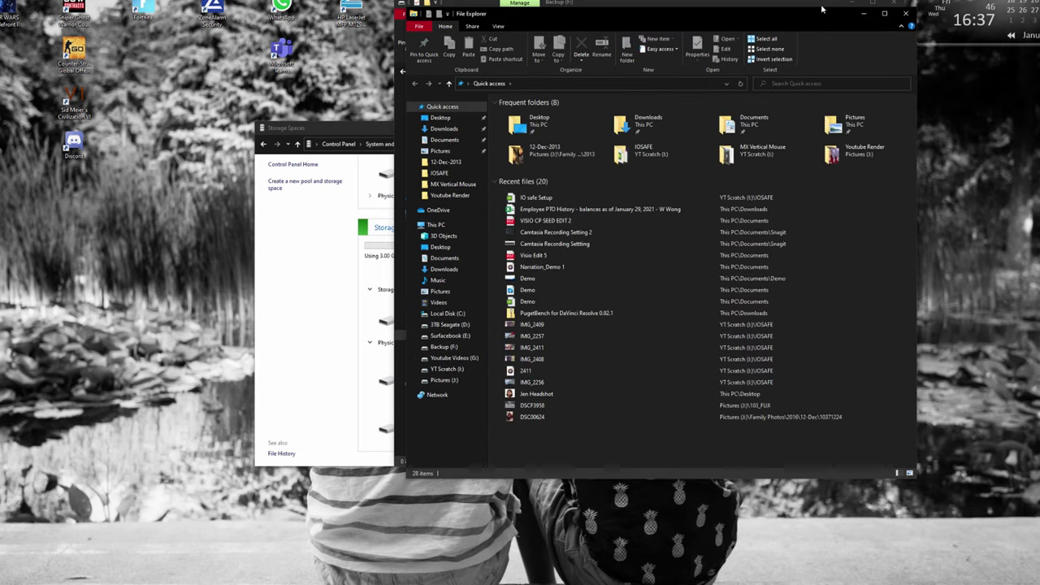
left_click_drag(822, 10, 1039, 10)
left_click(38, 324)
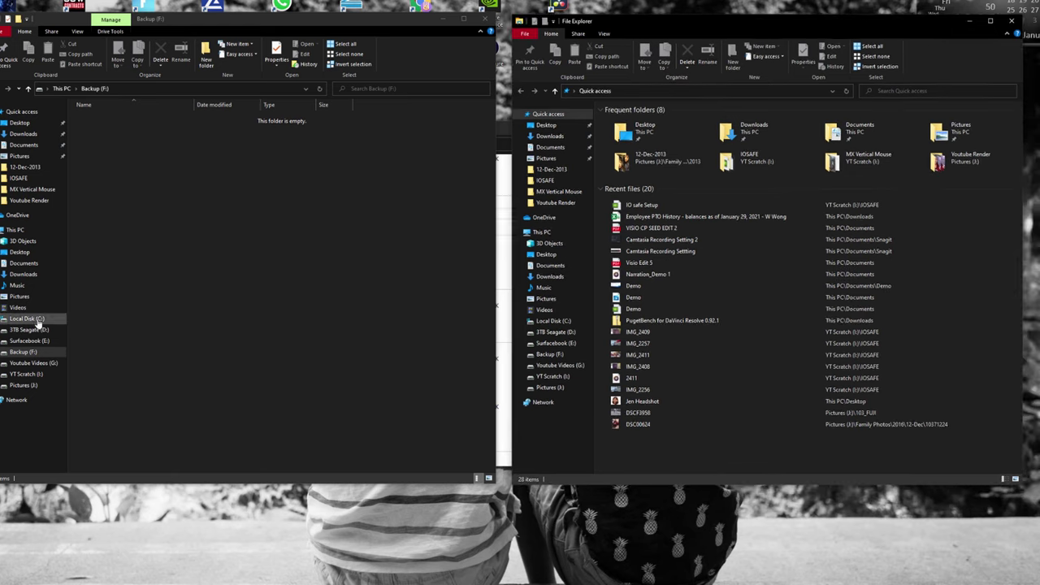
left_click(567, 356)
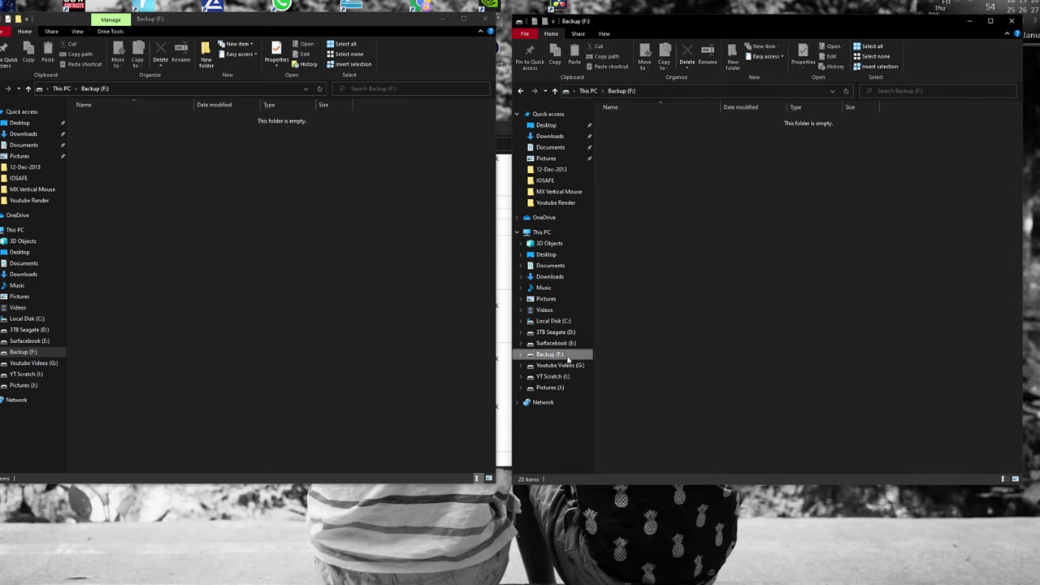
Step: Copy Family Photos from Pictures (J:) into Backup (F:), then check the pool's drive usage
left_click(37, 385)
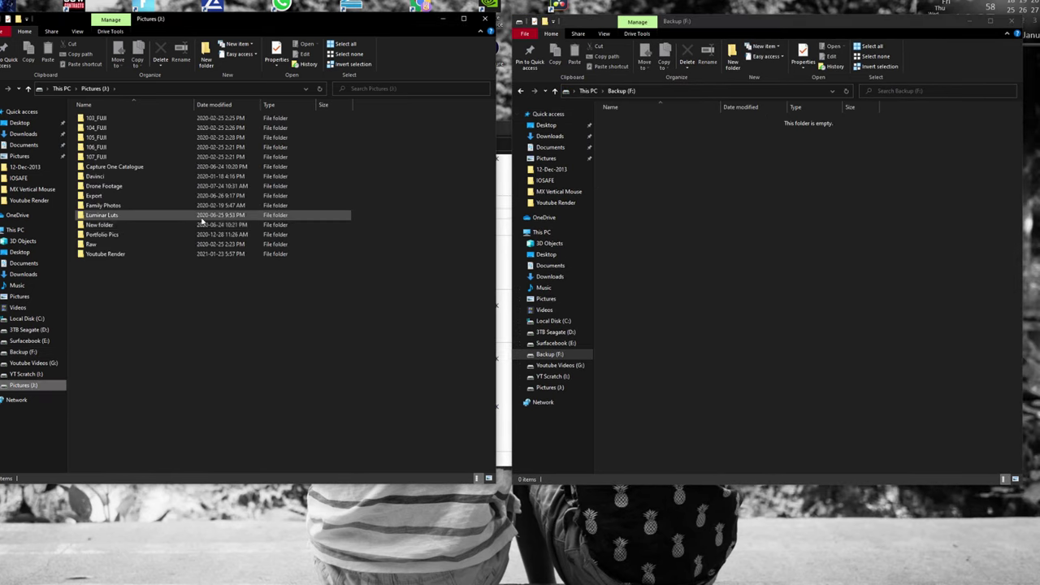
left_click(104, 205)
right_click(105, 206)
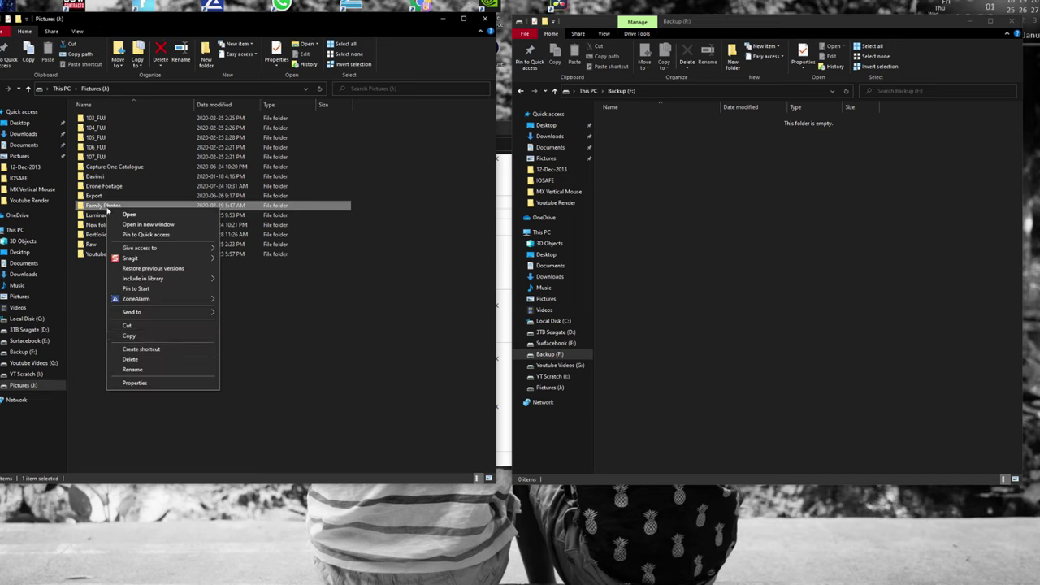
left_click(142, 334)
left_click(755, 220)
right_click(755, 216)
left_click(773, 281)
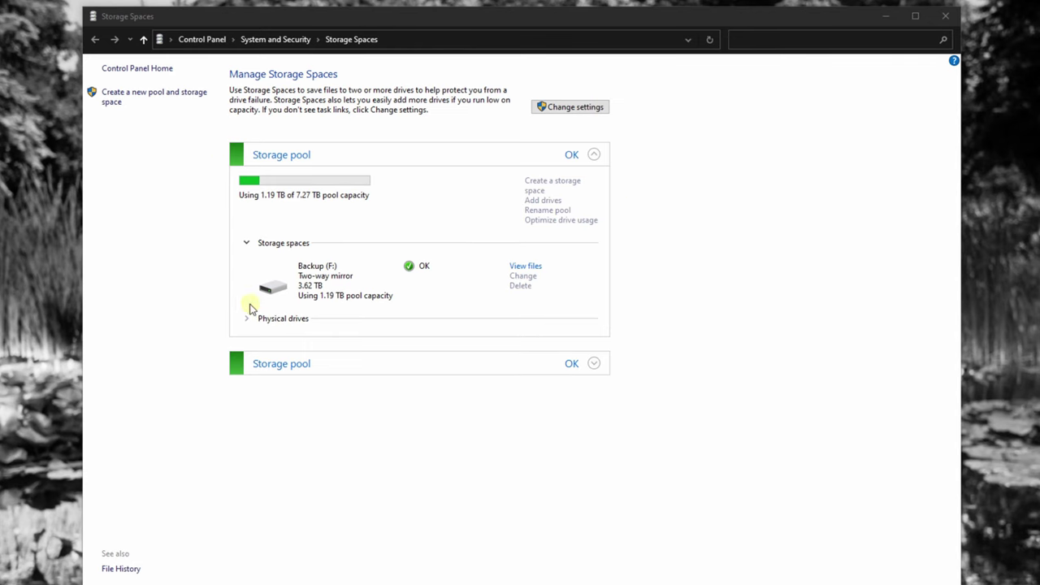
left_click(247, 323)
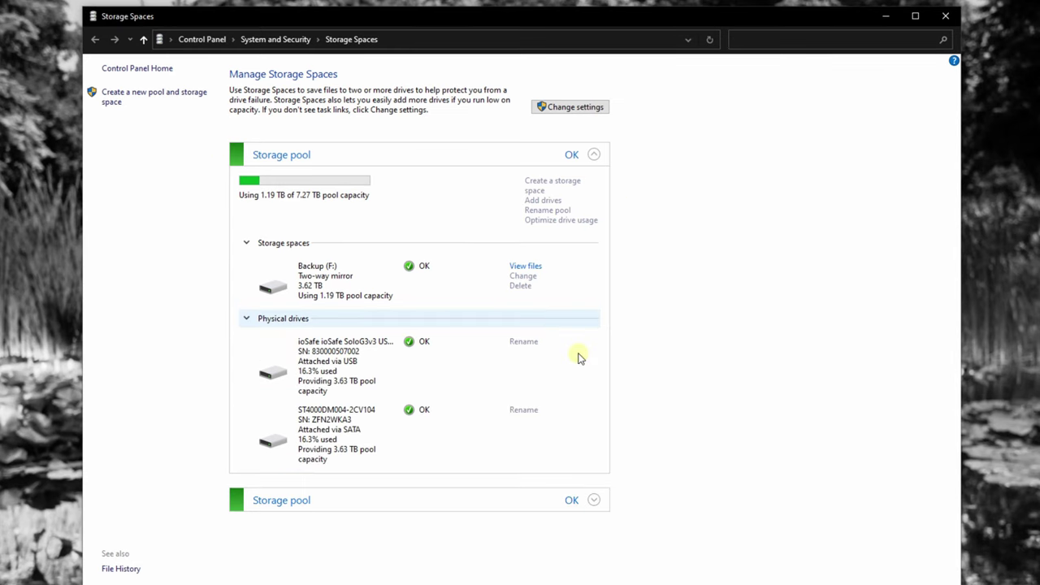